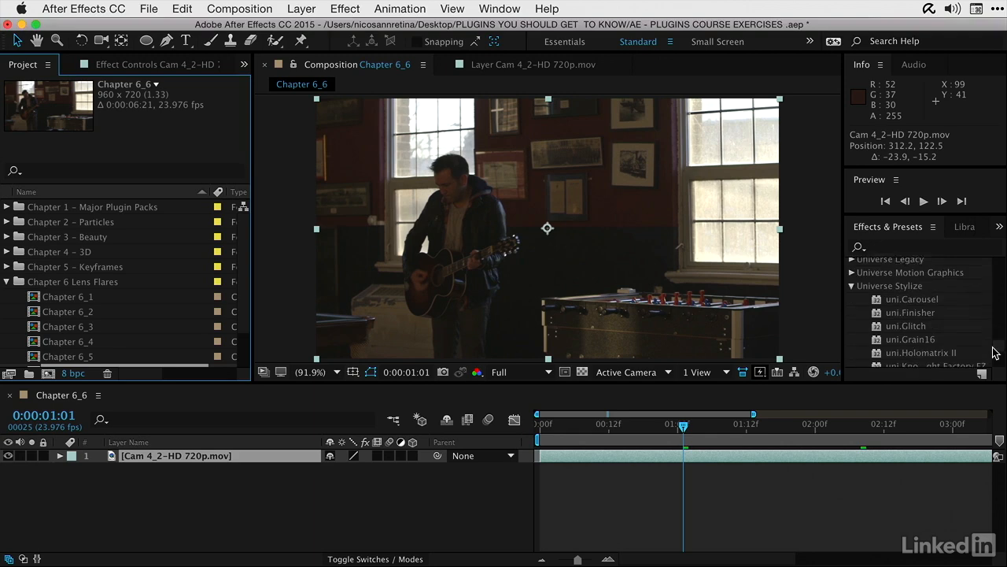
- Apply the uni.Knoll Light Factory EZ effect to the Cam 4_2-HD 720p.mov clip and move its flare to about 280, 123 over the window behind the guitarist
left_click(900, 359)
left_click_drag(900, 360, 698, 312)
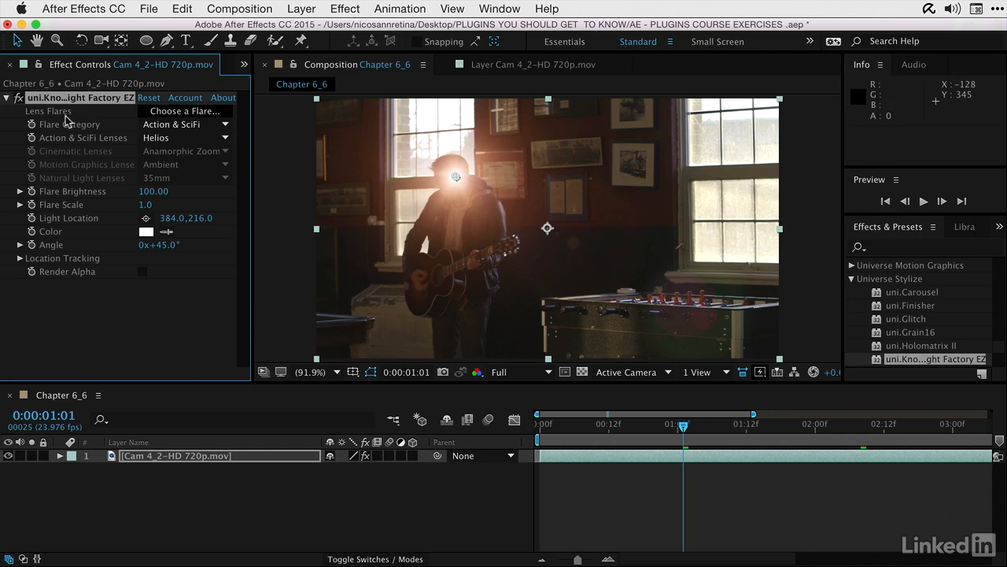
mouse_move(456, 178)
left_mouse_down()
mouse_move(424, 164)
mouse_move(437, 185)
mouse_move(431, 140)
mouse_move(417, 145)
left_mouse_up()
- Choose the Sunset flare preset from the Natural Light group
left_click(156, 115)
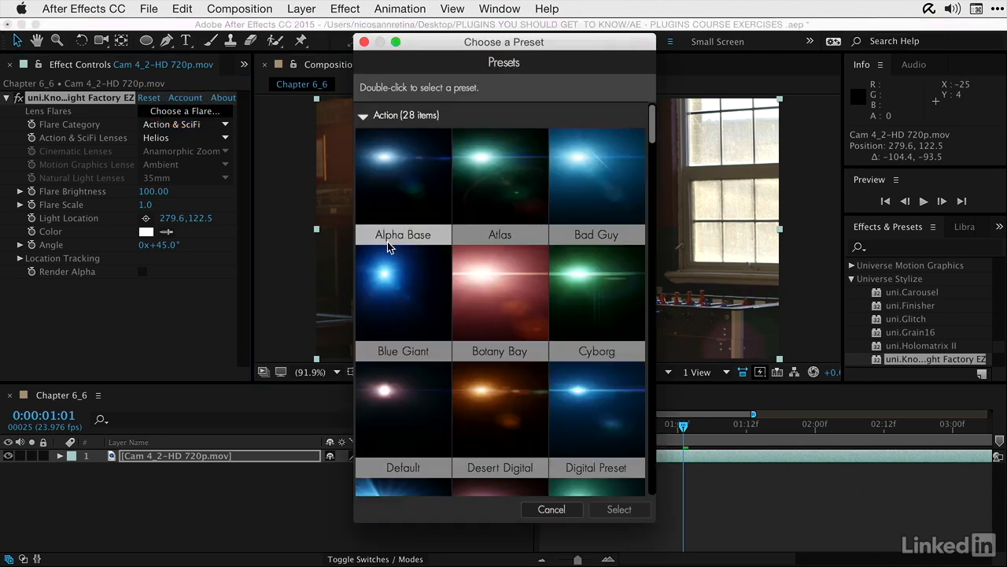
scroll(387, 242, "down", 2)
scroll(387, 241, "down", 15)
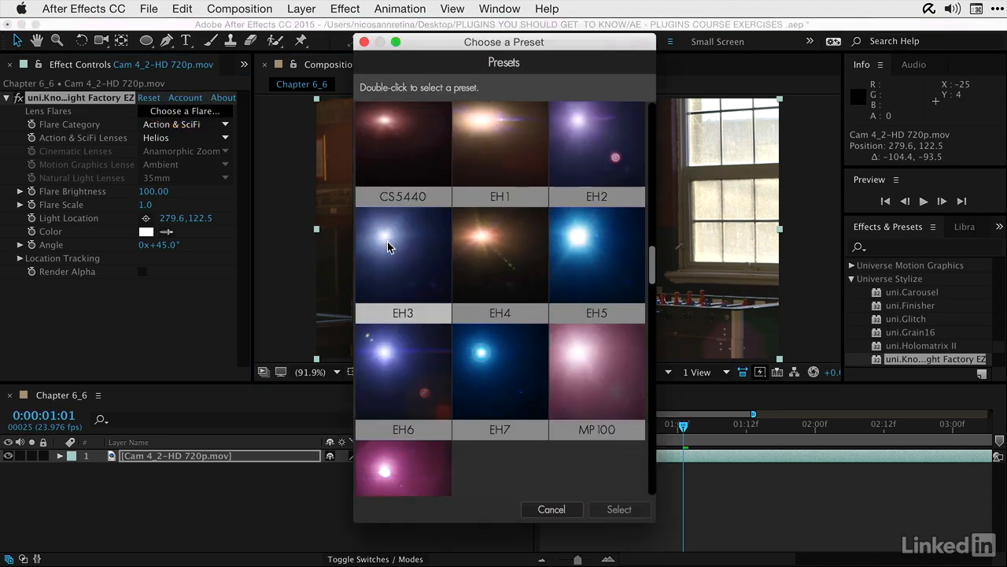
scroll(387, 242, "down", 12)
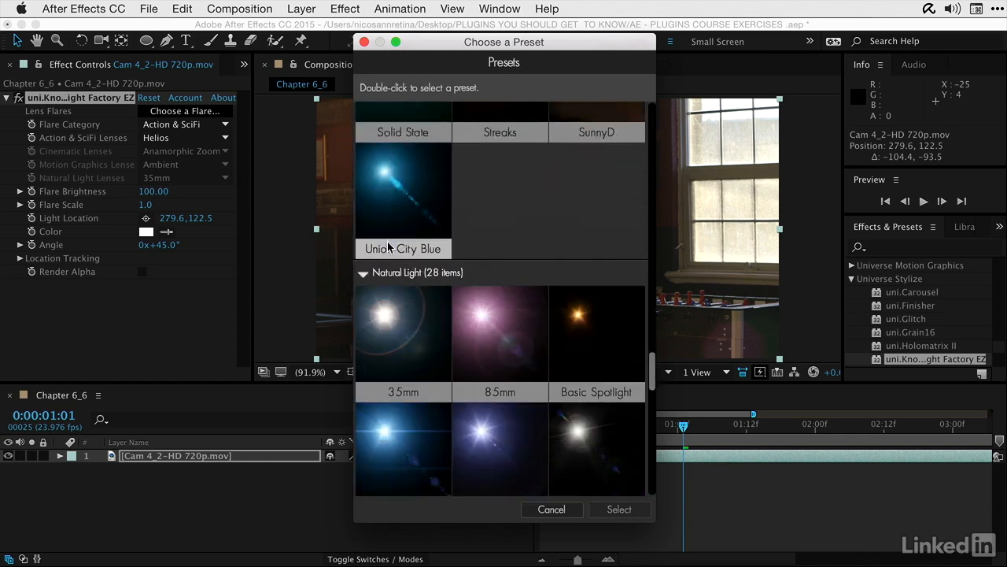
scroll(387, 241, "down", 8)
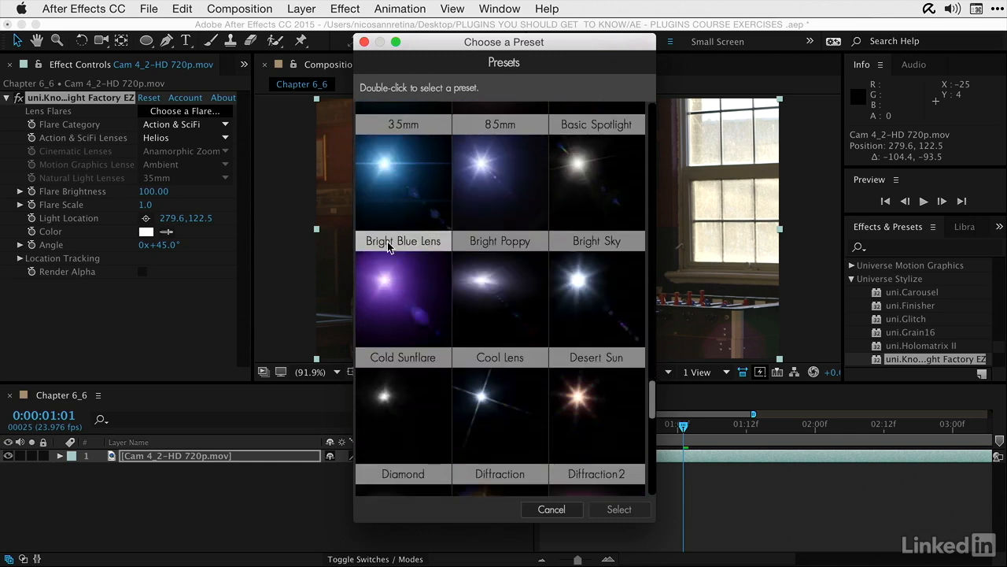
scroll(387, 242, "down", 8)
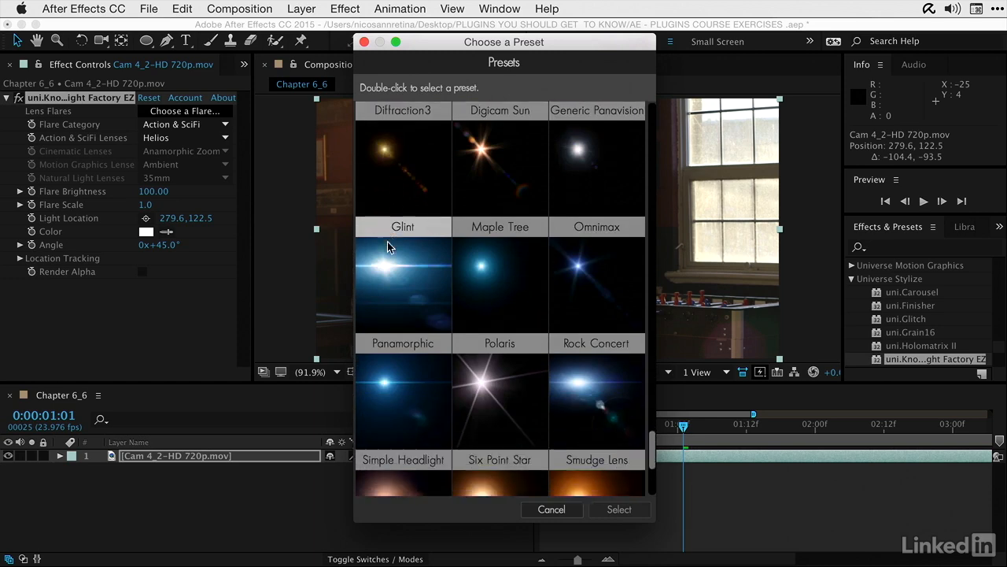
scroll(387, 247, "down", 2)
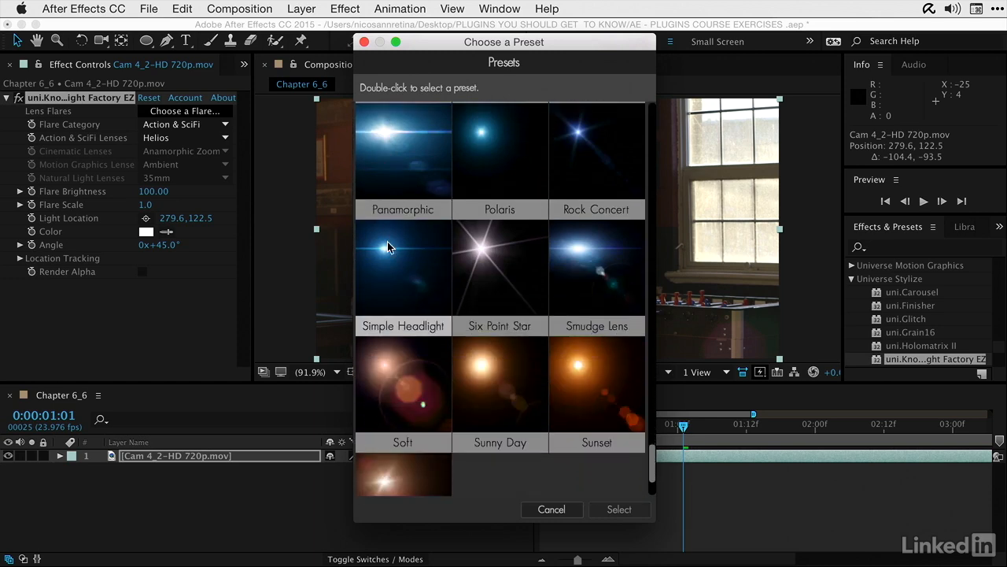
left_click(595, 389)
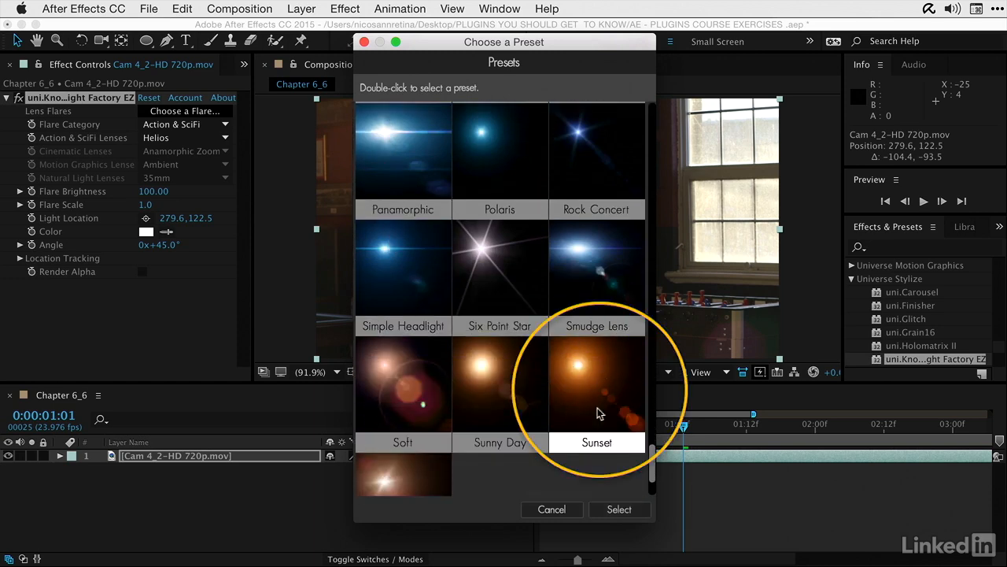
left_click(630, 510)
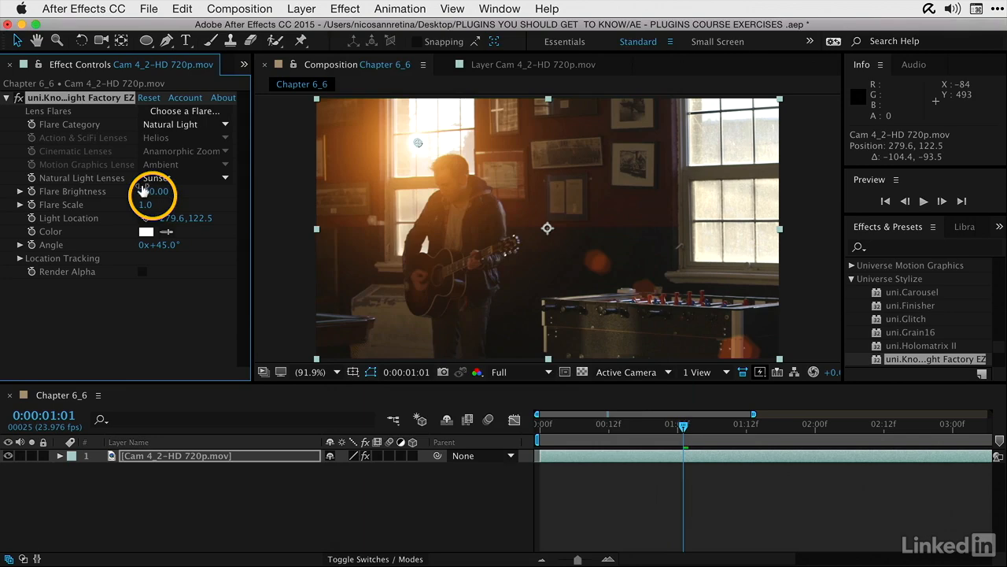
- Move the flare's light location to about 310, 105 on the same window and expand the Location Tracking settings
left_click_drag(142, 187, 147, 192)
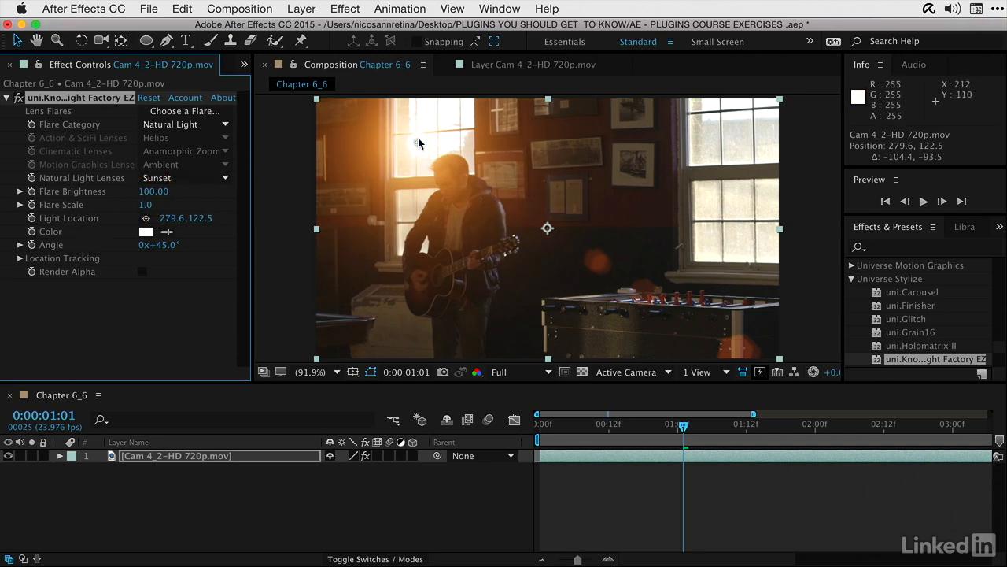
mouse_move(419, 141)
left_mouse_down()
mouse_move(526, 138)
mouse_move(438, 130)
mouse_move(431, 139)
left_mouse_up()
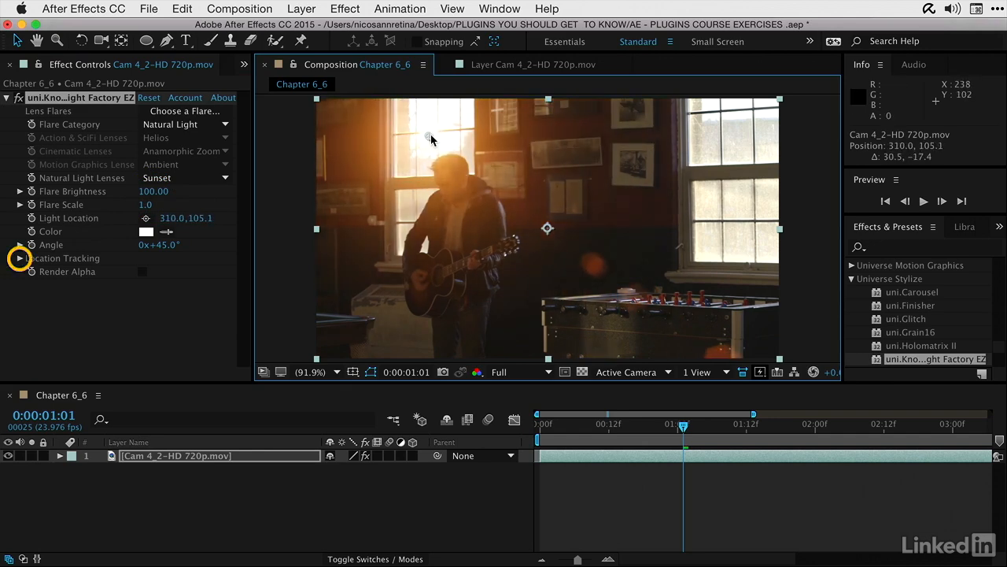
left_click(19, 258)
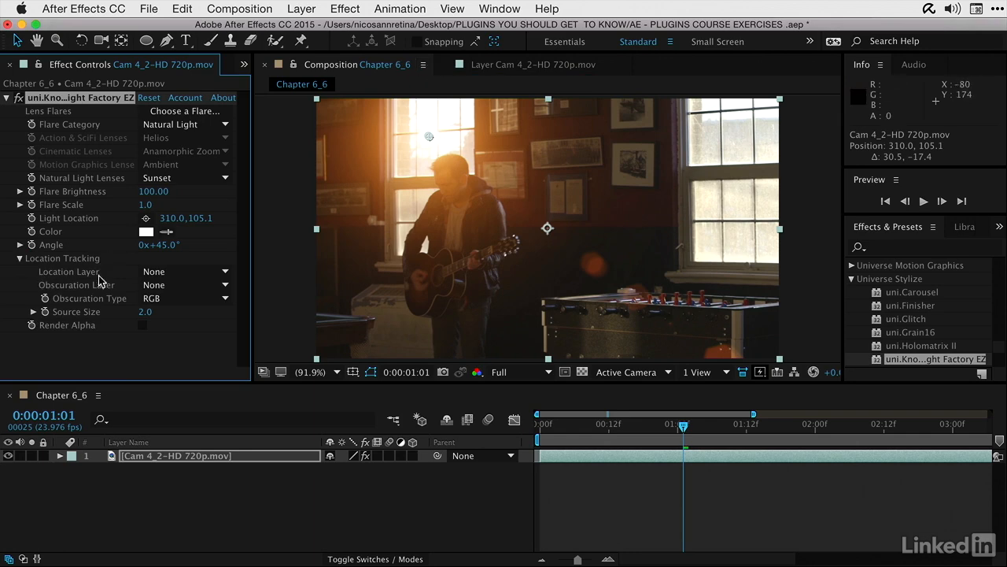
- Draw an orange ellipse about 95 by 90 px on a new shape layer over the window above the foosball table, and hide that layer
left_click(151, 482)
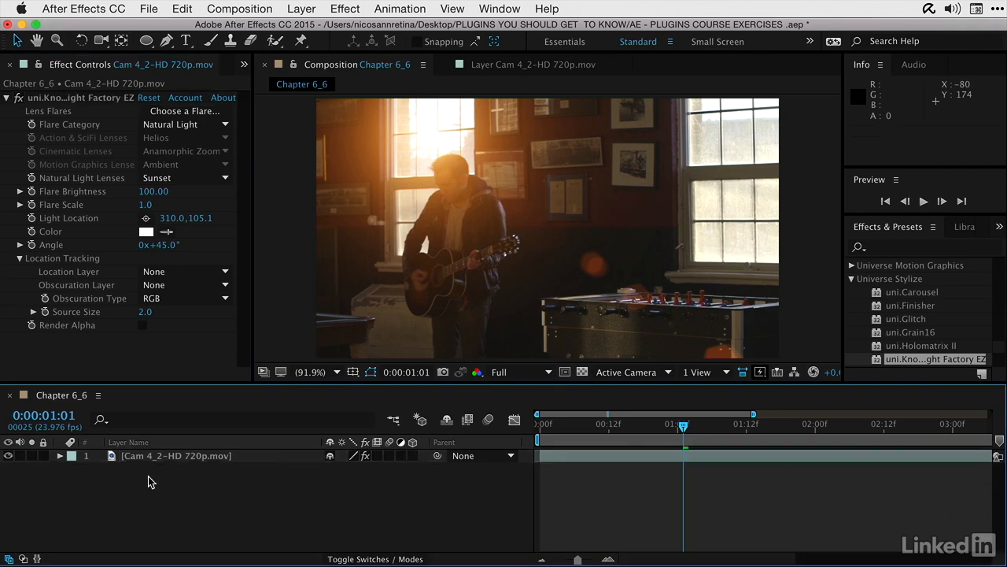
left_click(147, 40)
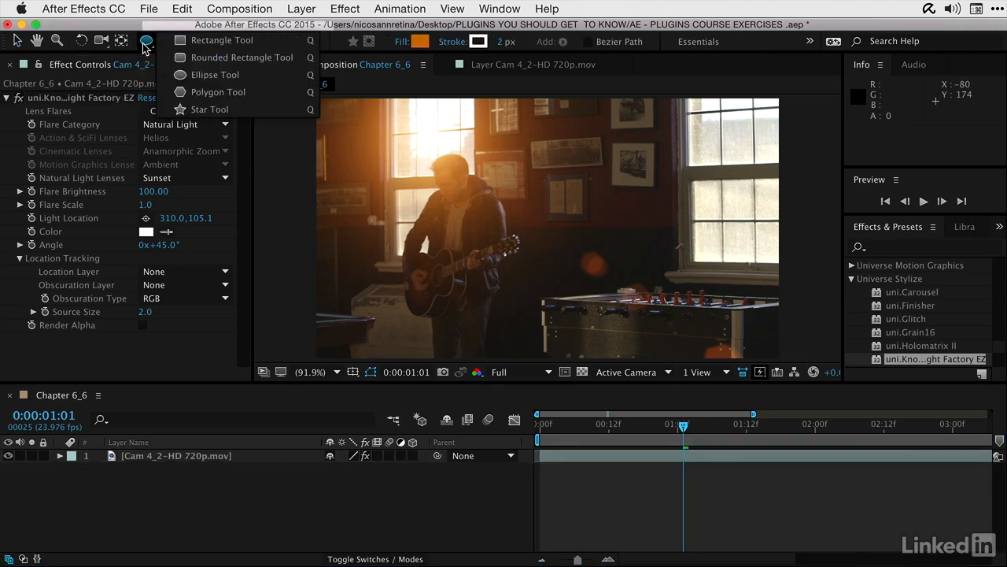
left_click(205, 77)
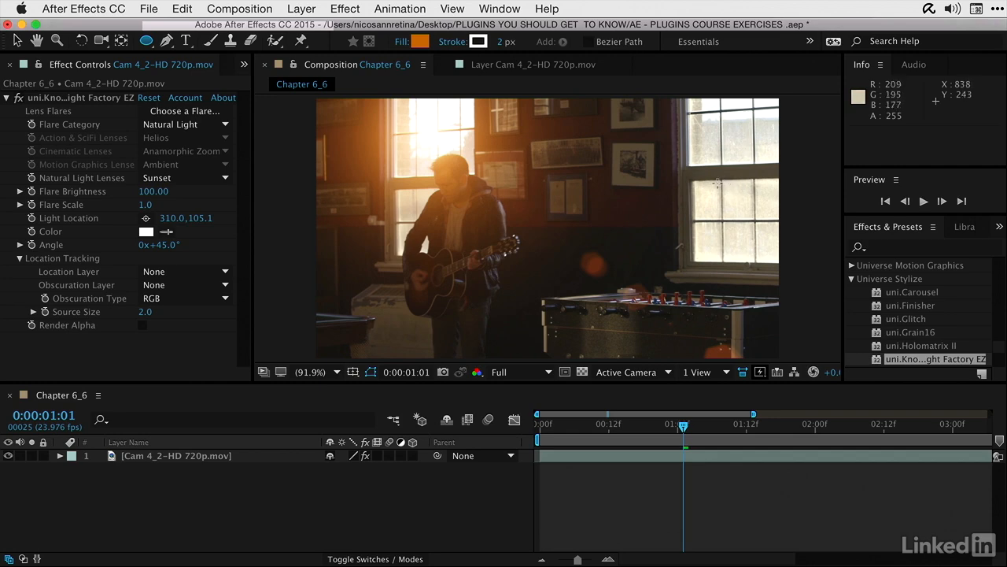
left_click_drag(722, 184, 758, 219)
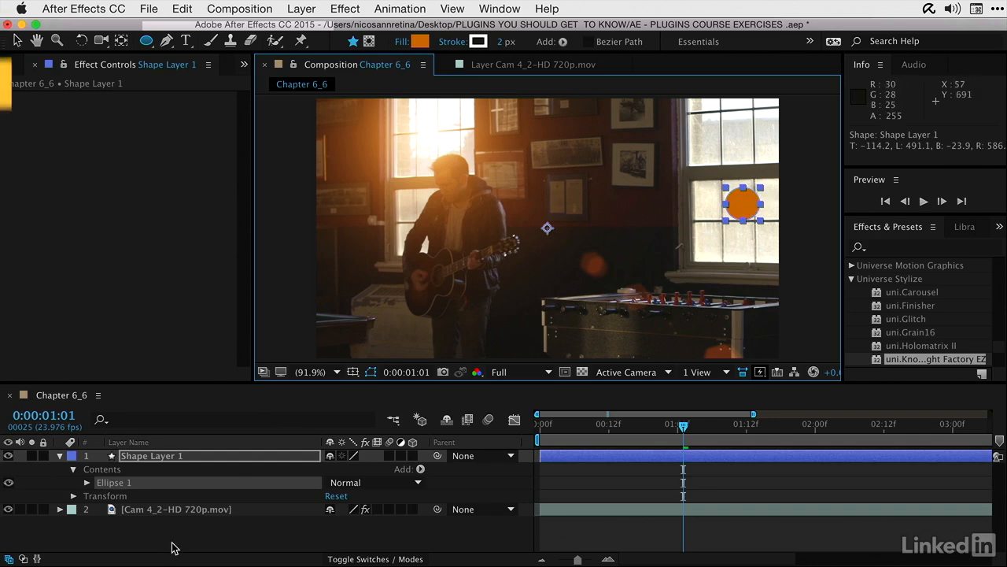
key("v")
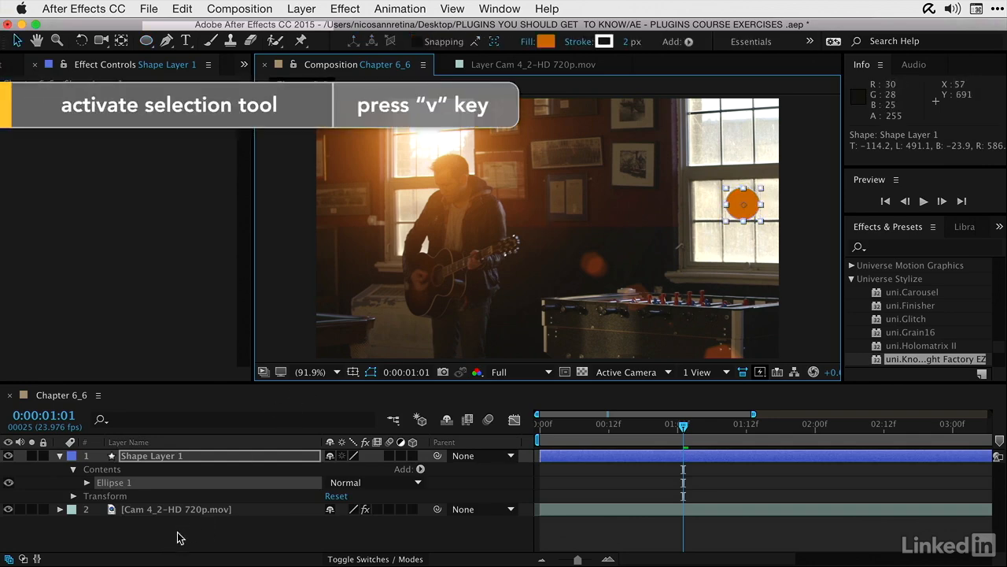
left_click(61, 456)
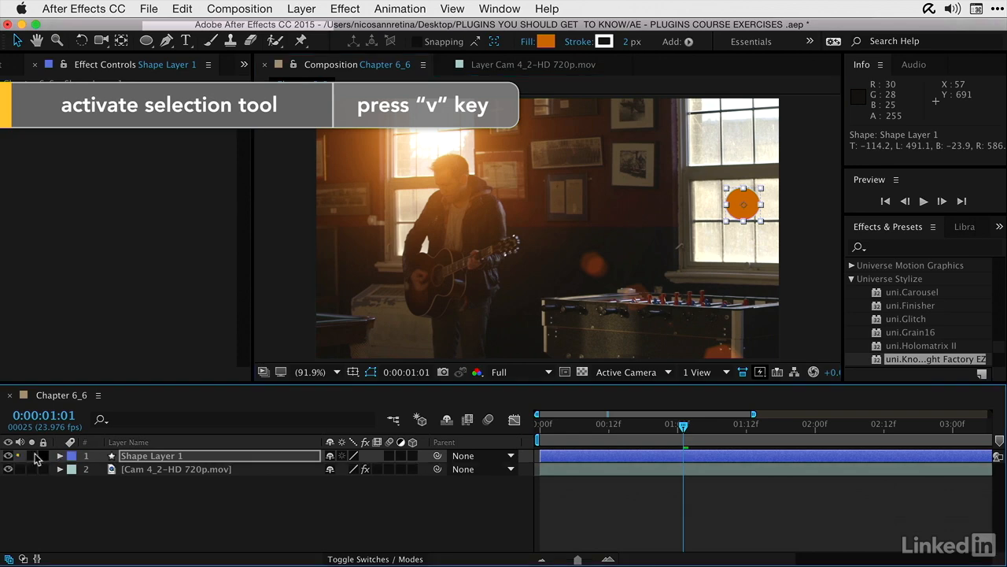
left_click(8, 456)
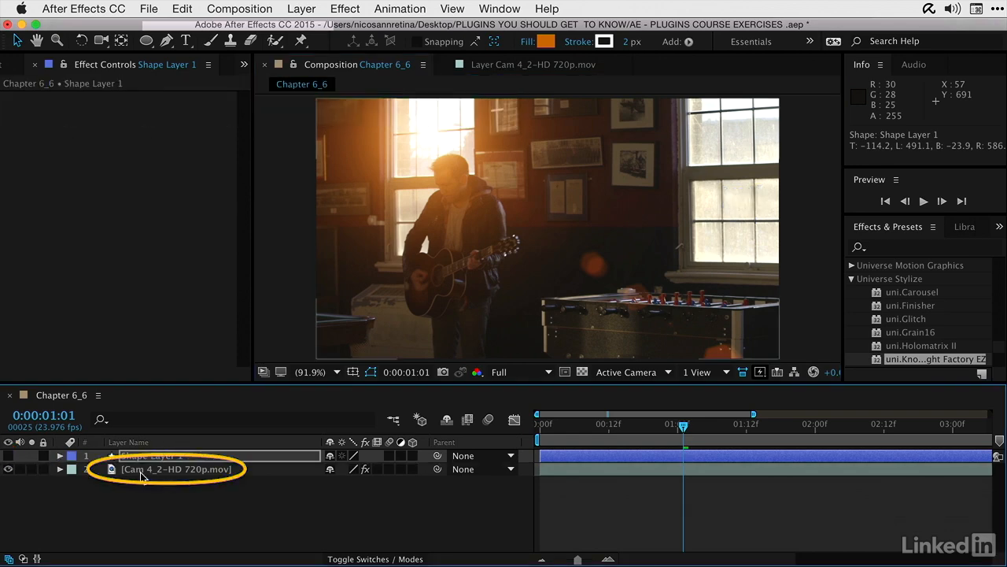
- Set the flare effect's Location Layer on the video clip to Shape Layer 1
left_click(143, 470)
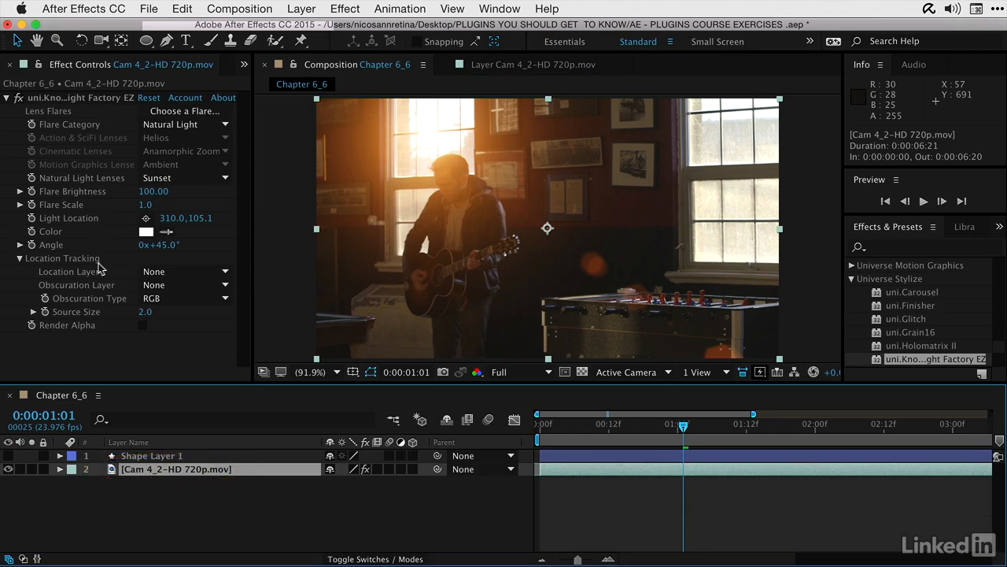
left_click(180, 272)
left_click(185, 310)
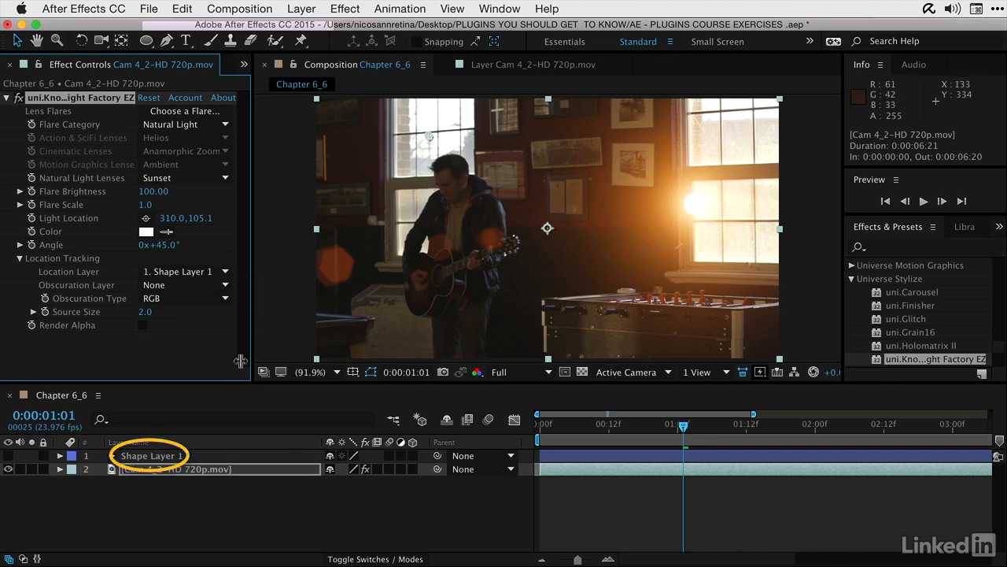
- Shift Shape Layer 1 horizontally to position 515, 360 to test that the flare follows it
left_click(162, 460)
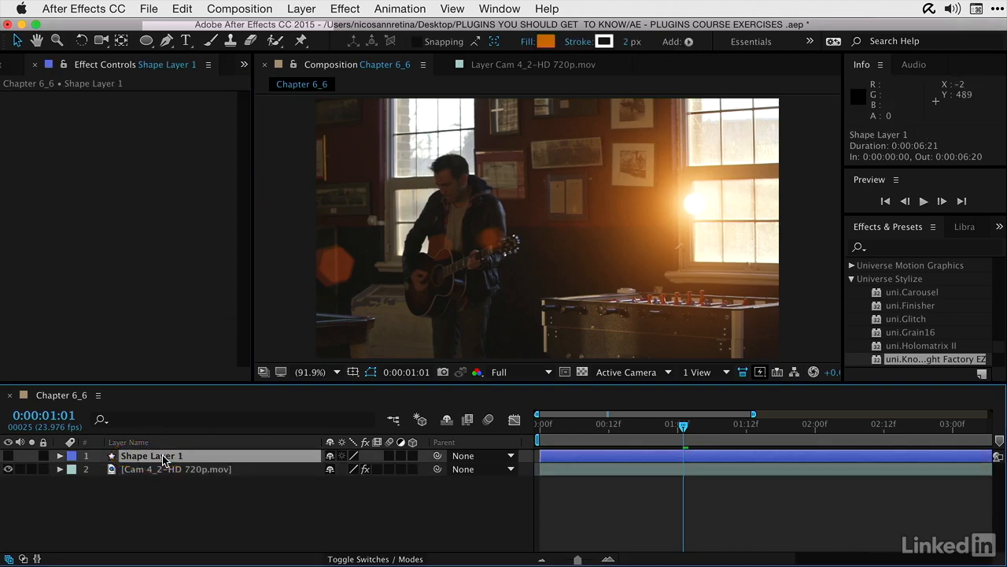
key("p")
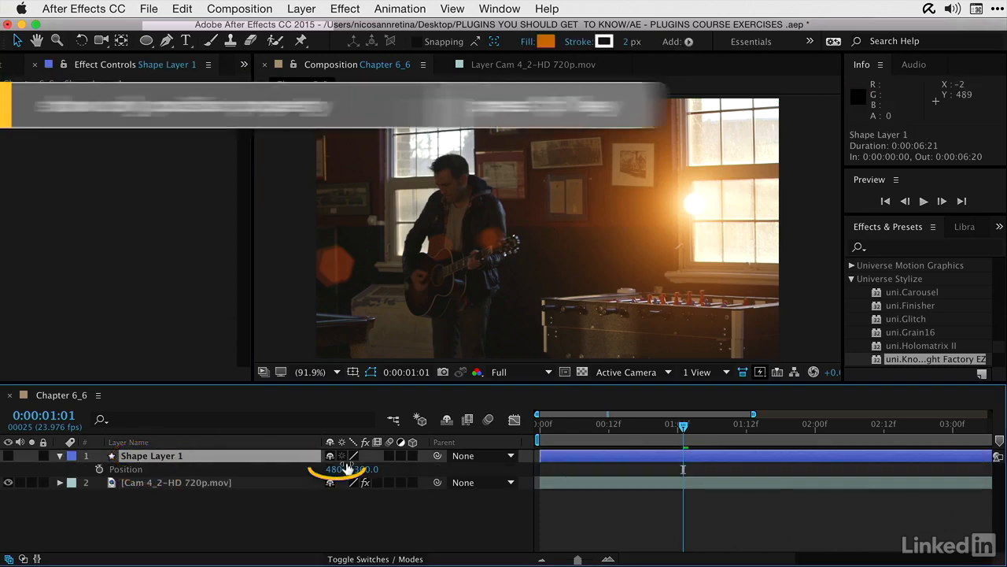
left_click_drag(223, 465, 454, 558)
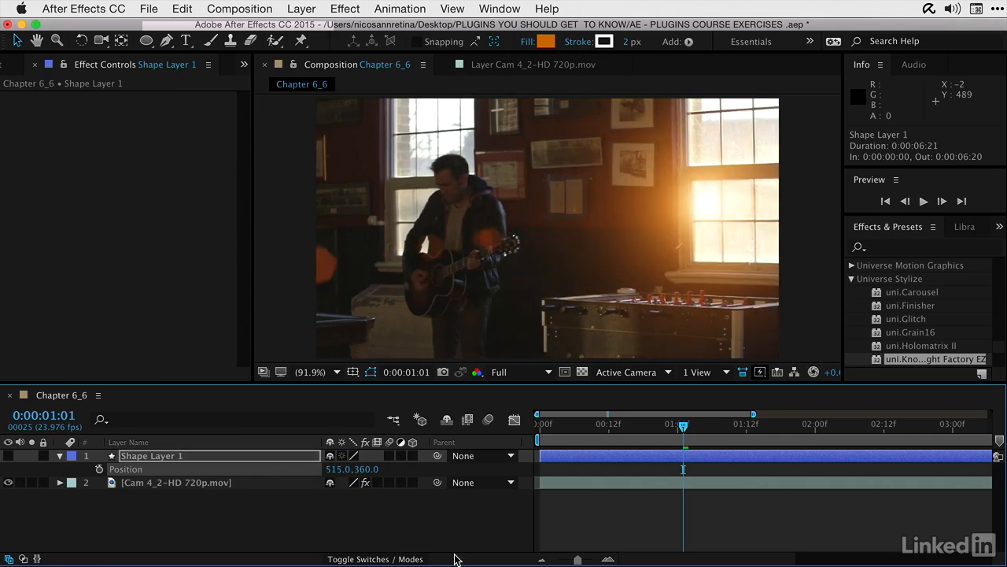
- Delete Shape Layer 1 from the composition
left_click(144, 455)
key("Delete")
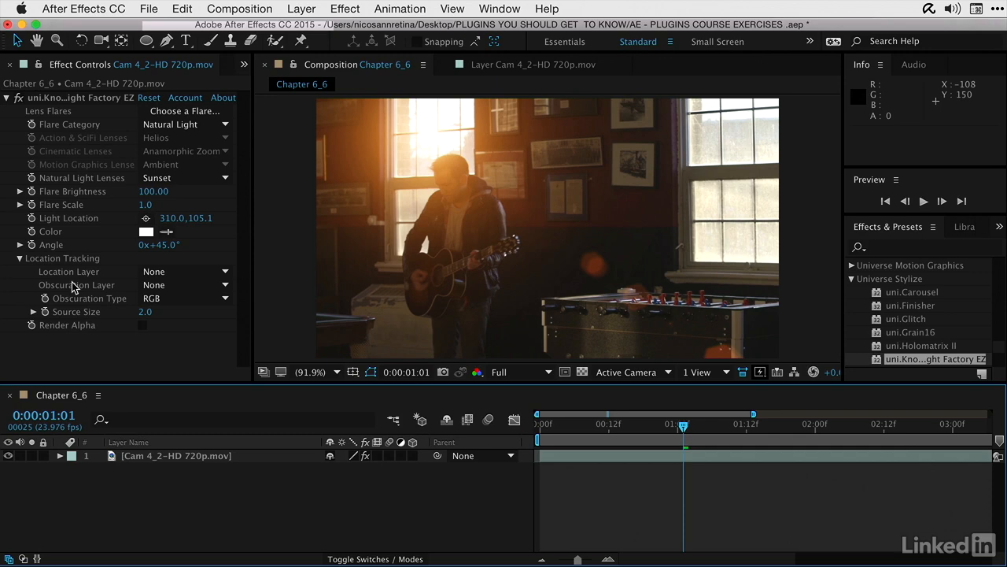
- Set the Obscuration Layer to Cam 4_2-HD 720p.mov with Obscuration Type Luma, and move the flare to about 308, 127
left_click(157, 286)
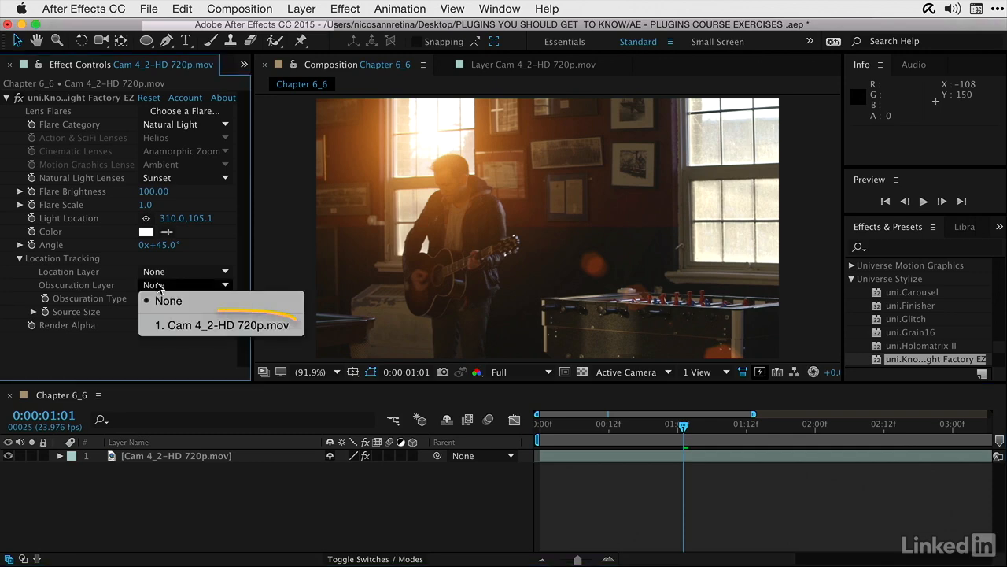
left_click(176, 325)
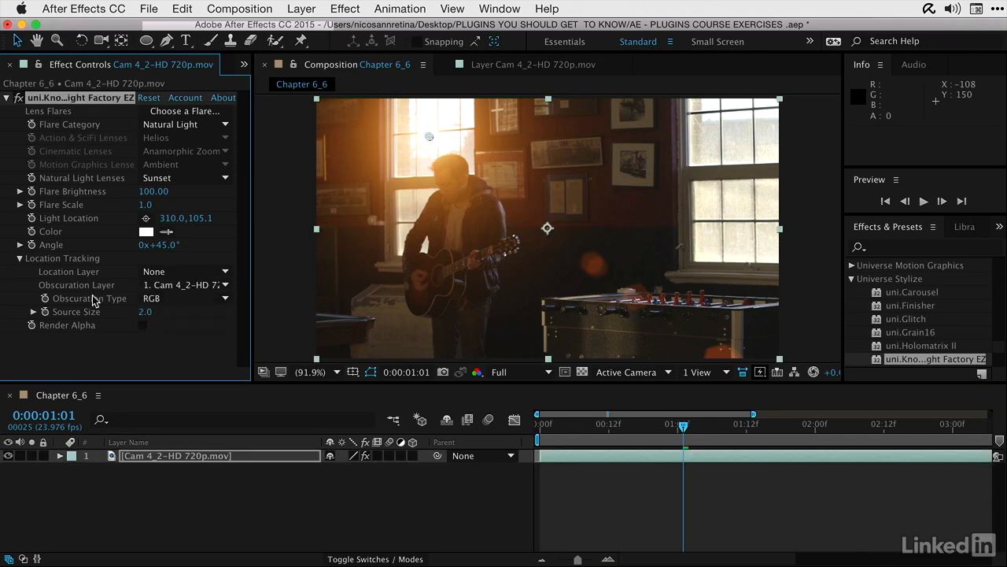
left_click(149, 304)
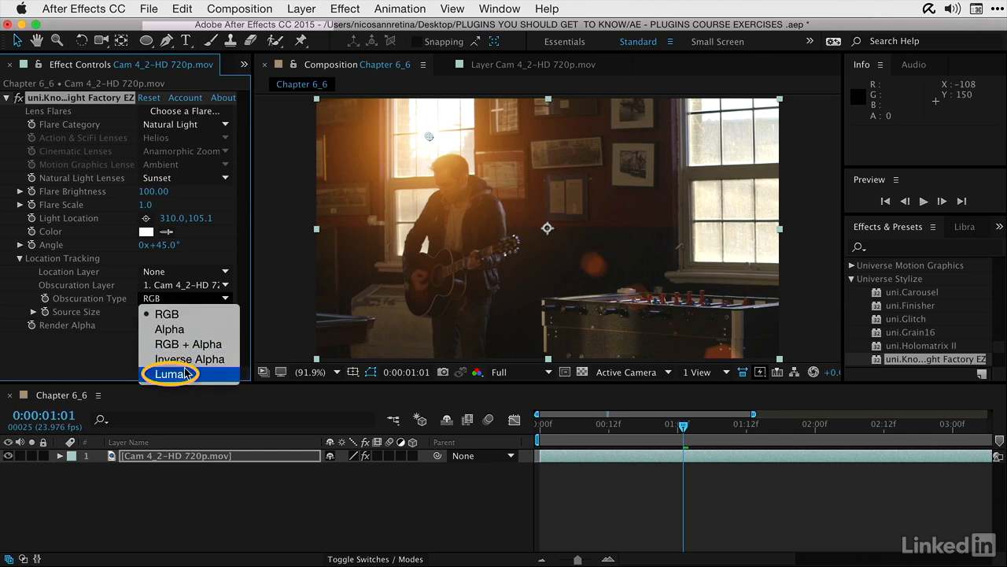
key("Escape")
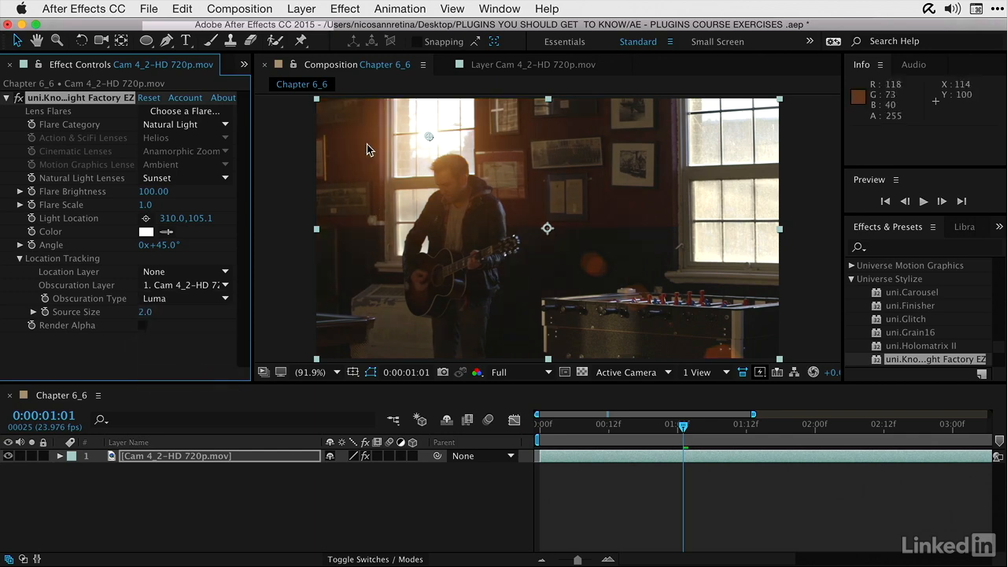
left_click(429, 138)
mouse_move(429, 137)
left_mouse_down()
mouse_move(461, 173)
mouse_move(411, 155)
mouse_move(428, 144)
left_mouse_up()
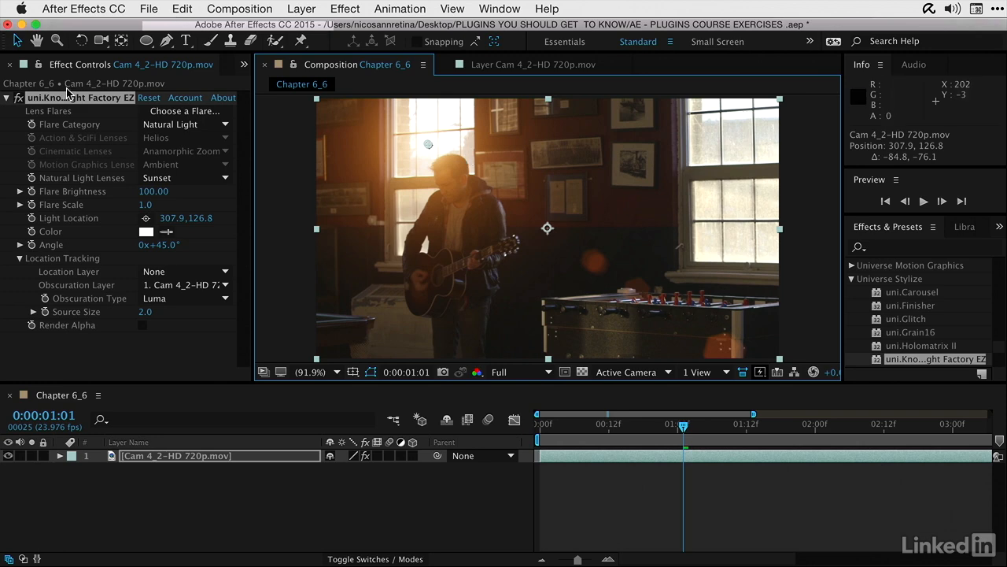
- Turn off the uni.Knoll Light Factory EZ effect on the clip and collapse its settings
left_click(19, 99)
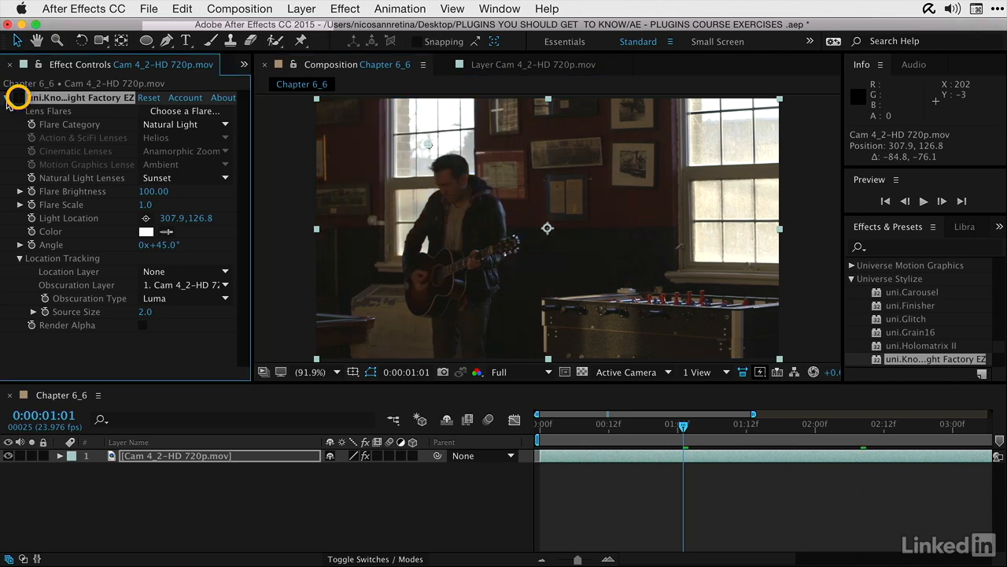
left_click(7, 98)
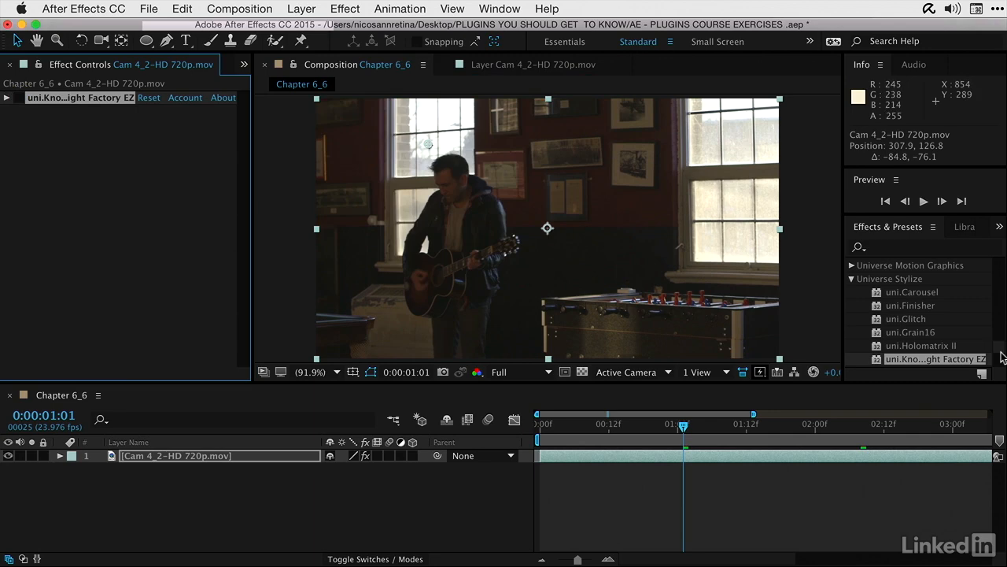
- Apply the Light Factory effect from Knoll Light Factory to the clip and move its light source to about 293, 168 over the window behind the guitarist
left_click_drag(1001, 353, 995, 311)
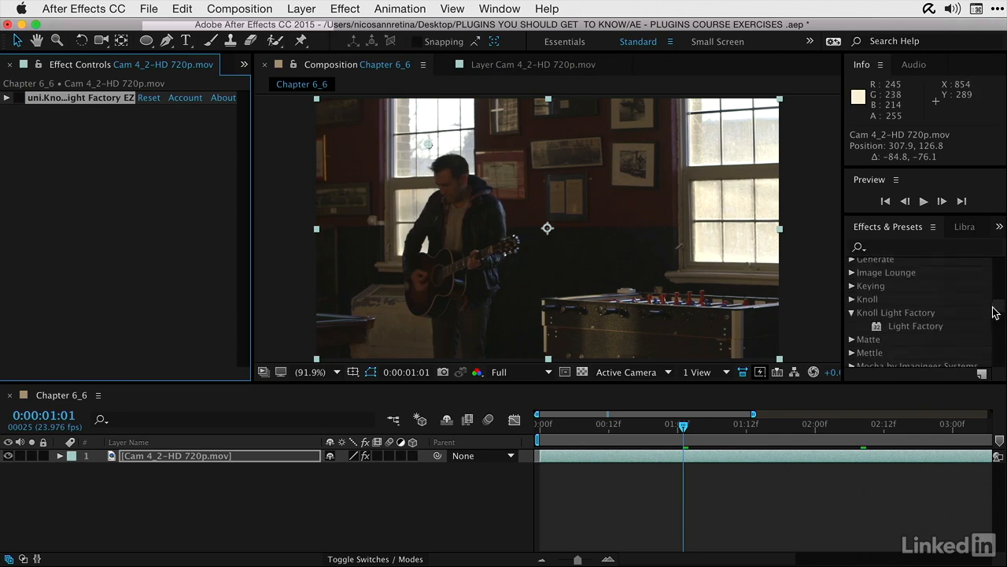
left_click(882, 325)
left_click_drag(875, 329, 646, 285)
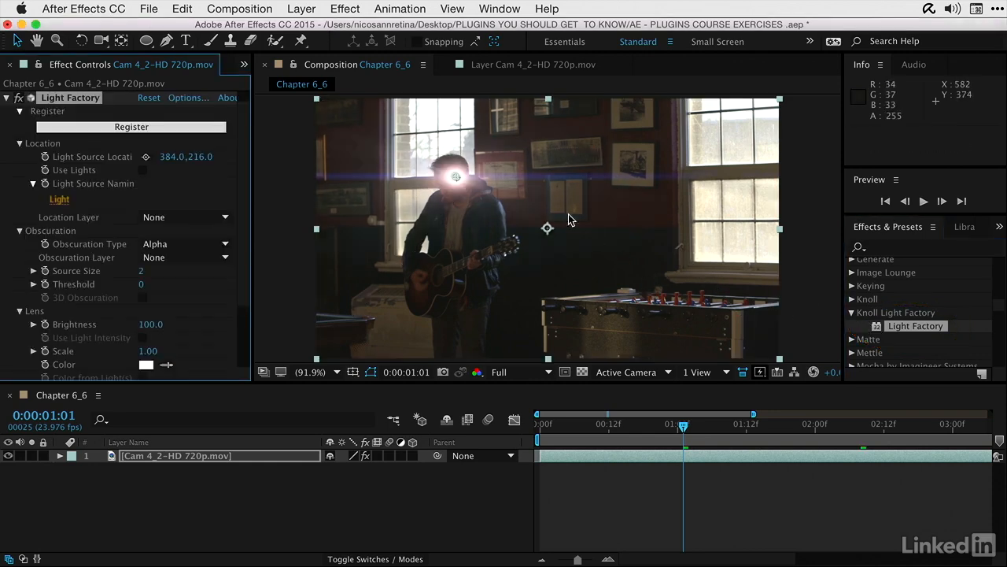
left_click(446, 173)
left_click_drag(446, 173, 423, 159)
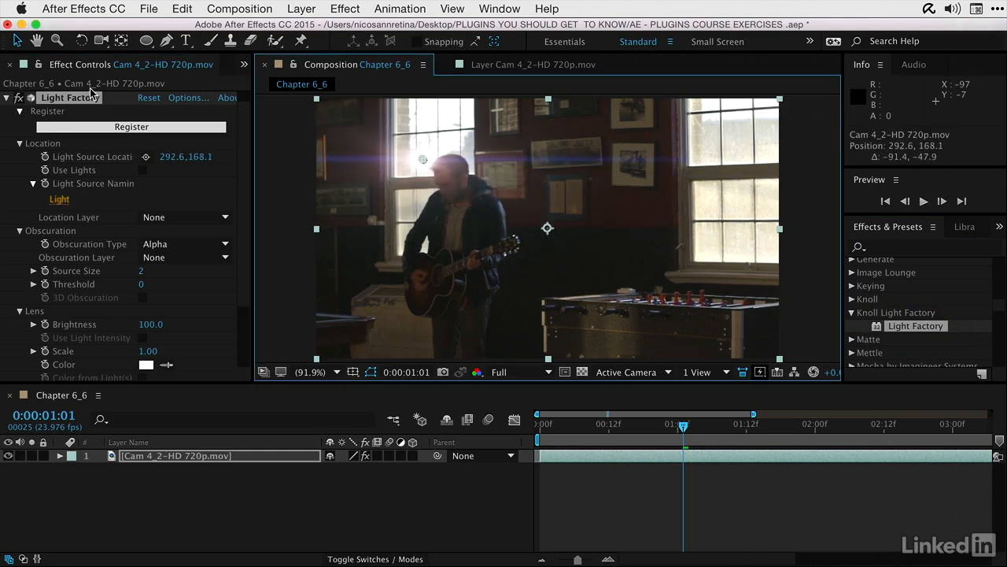
- Open the Light Factory Lens Designer and load the Sunset lens flare preset
left_click(184, 98)
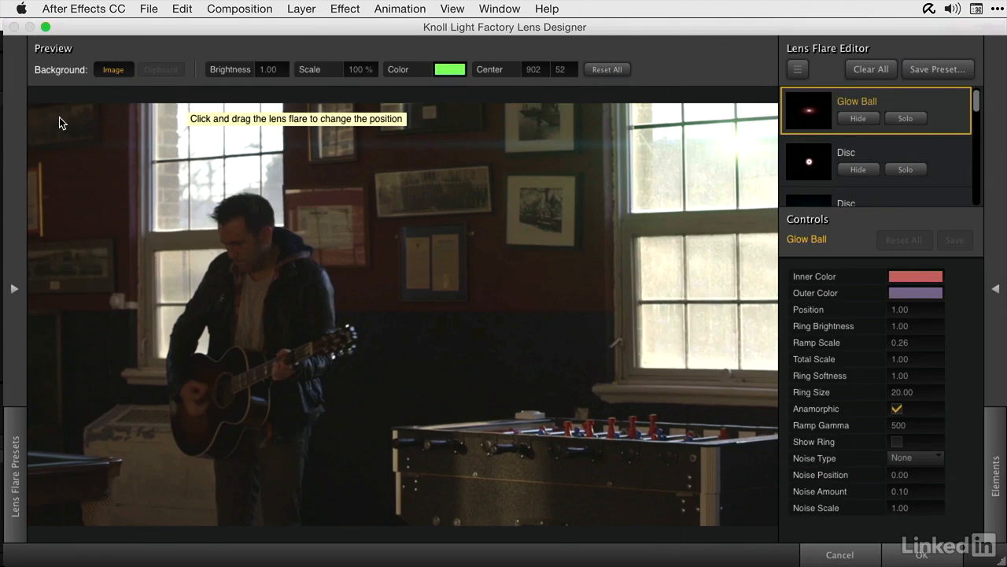
left_click(12, 286)
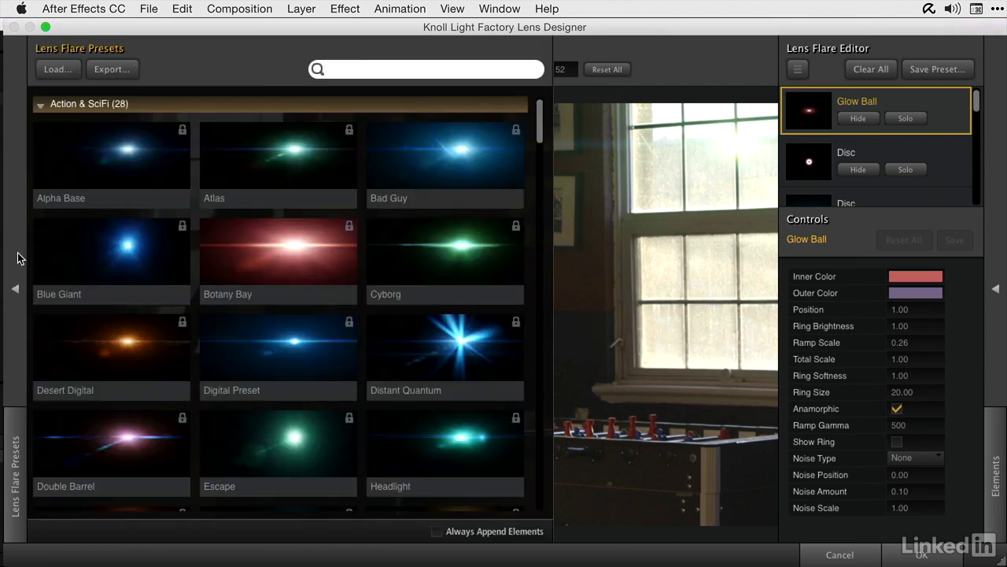
scroll(137, 324, "down", 3)
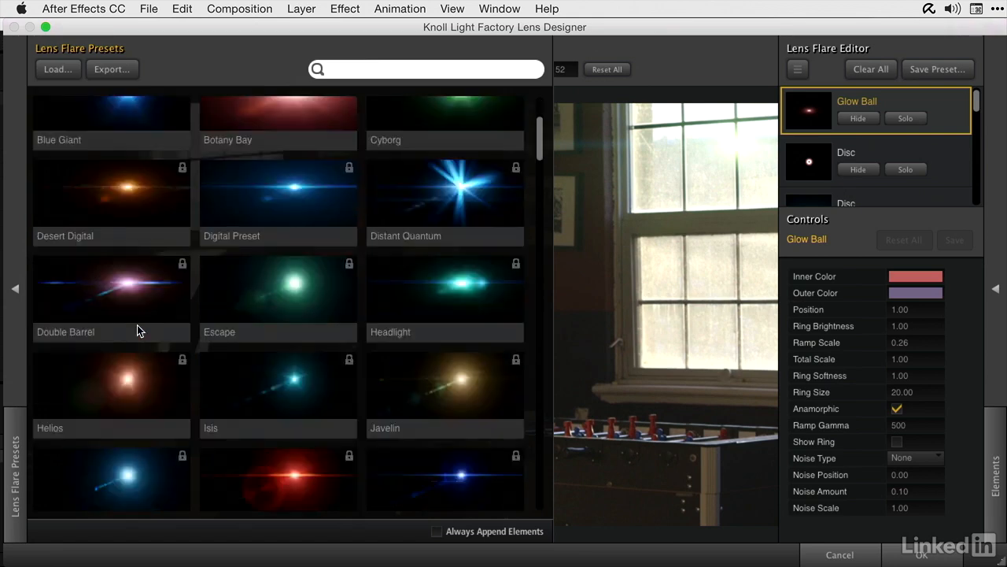
scroll(137, 325, "down", 20)
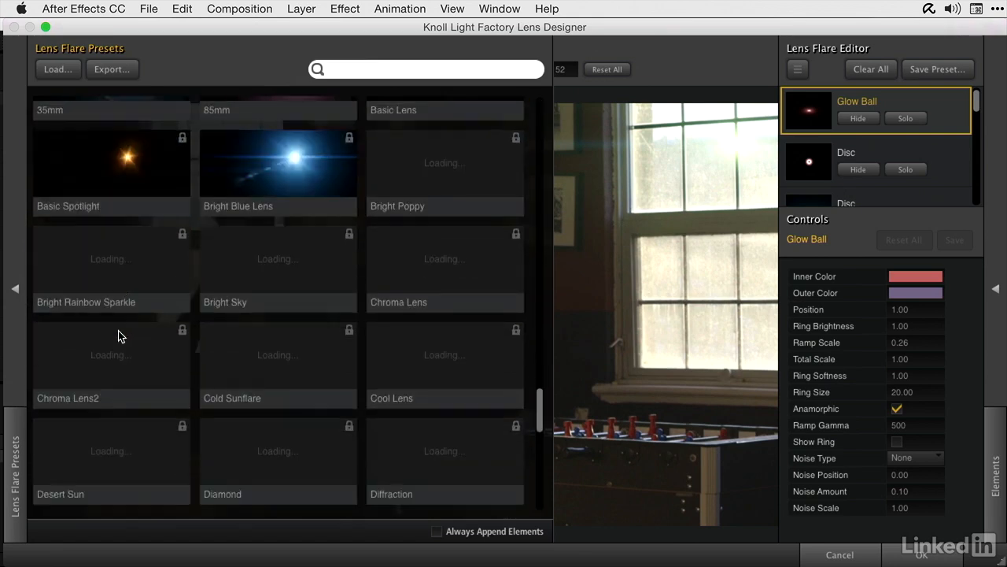
scroll(118, 330, "down", 5)
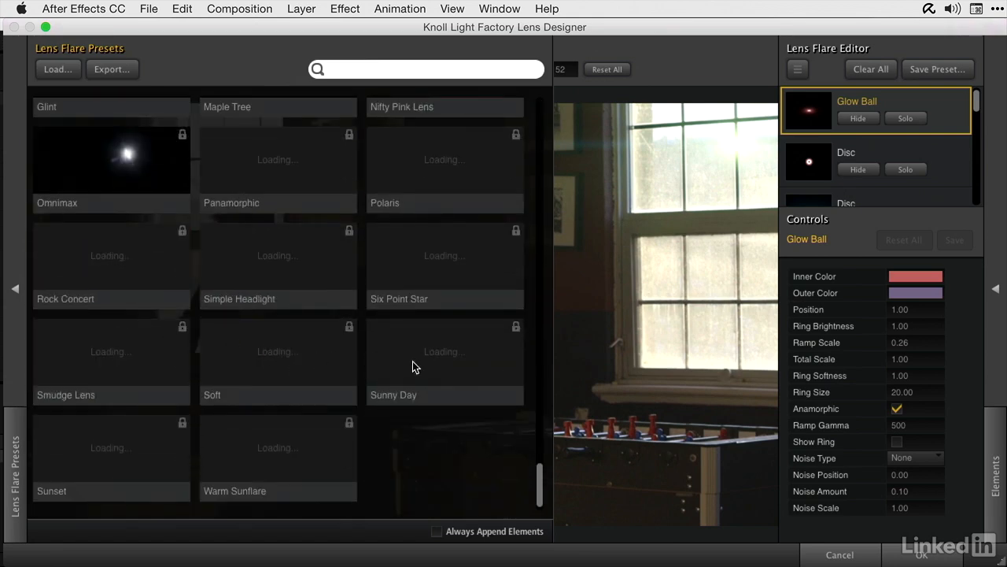
left_click(128, 472)
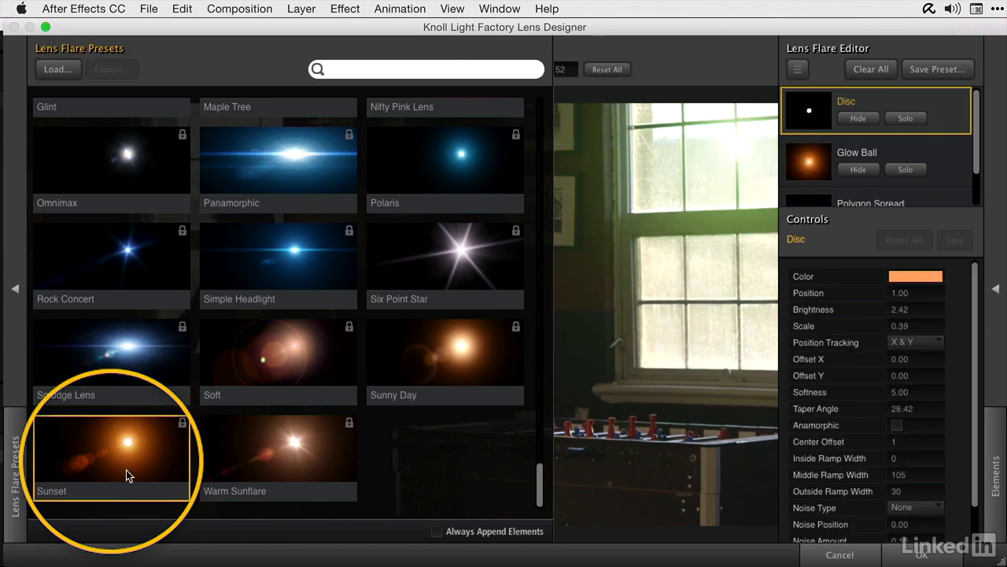
left_click(15, 289)
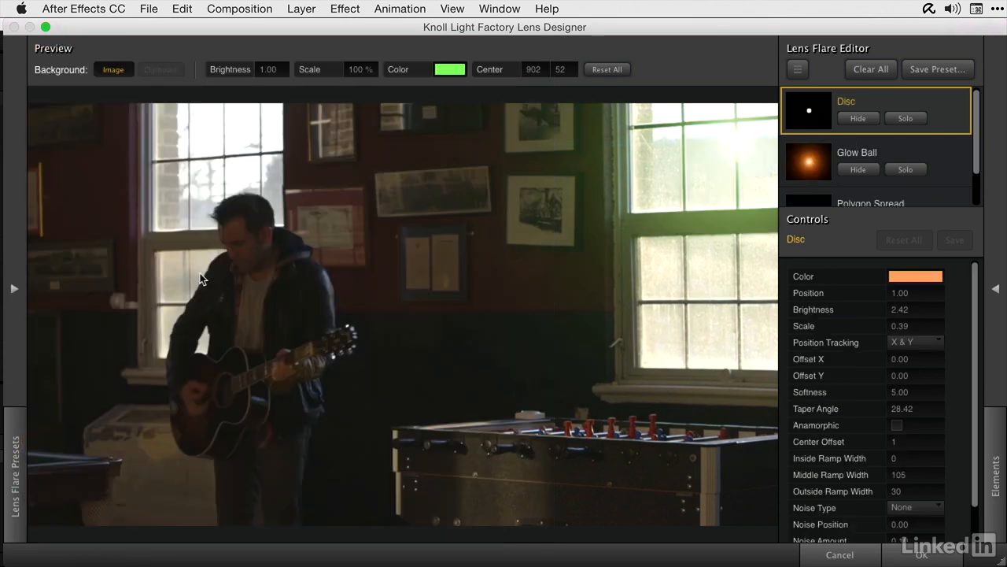
- Add the Disc element from the Flares category to the lens flare
left_click(1004, 199)
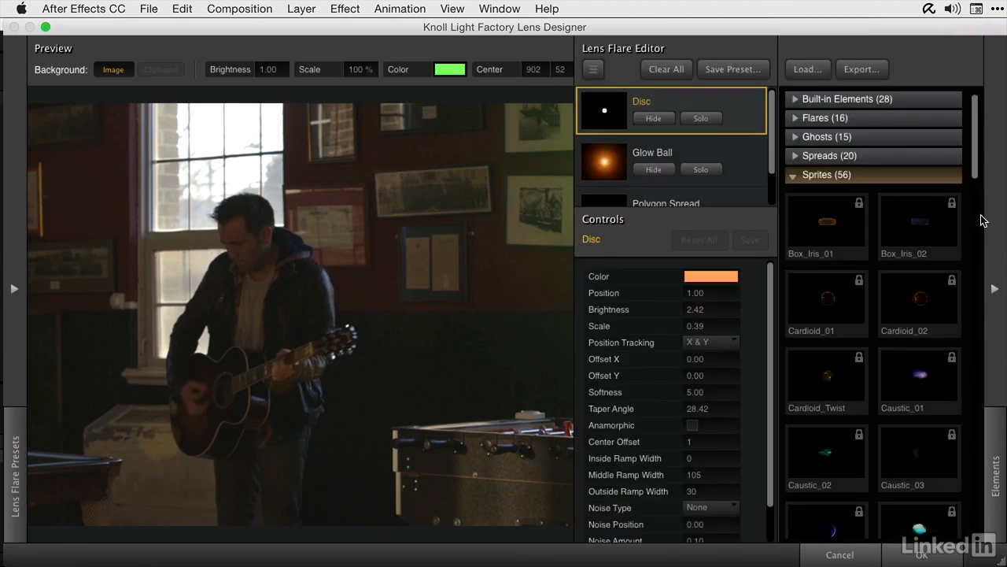
left_click(795, 175)
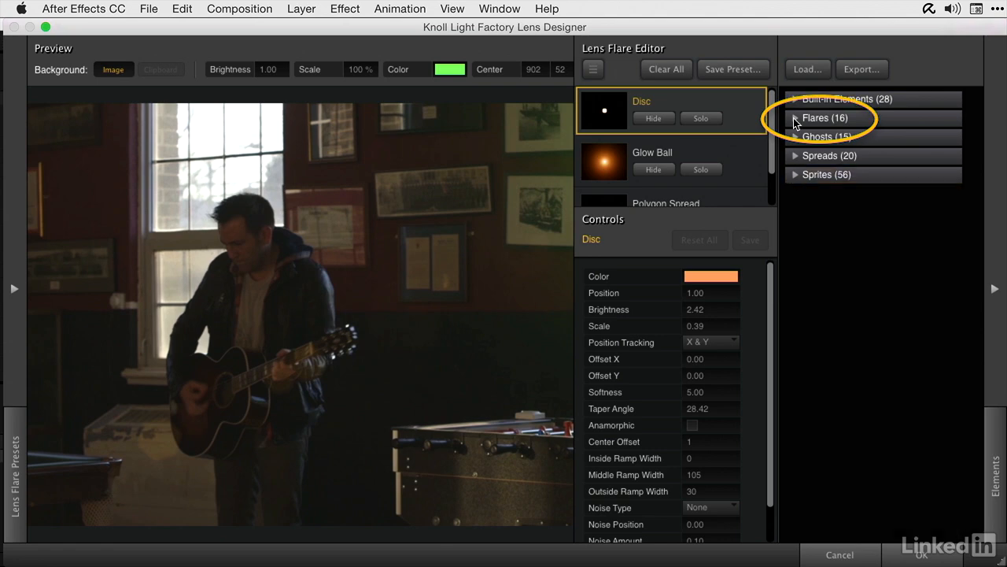
left_click(793, 118)
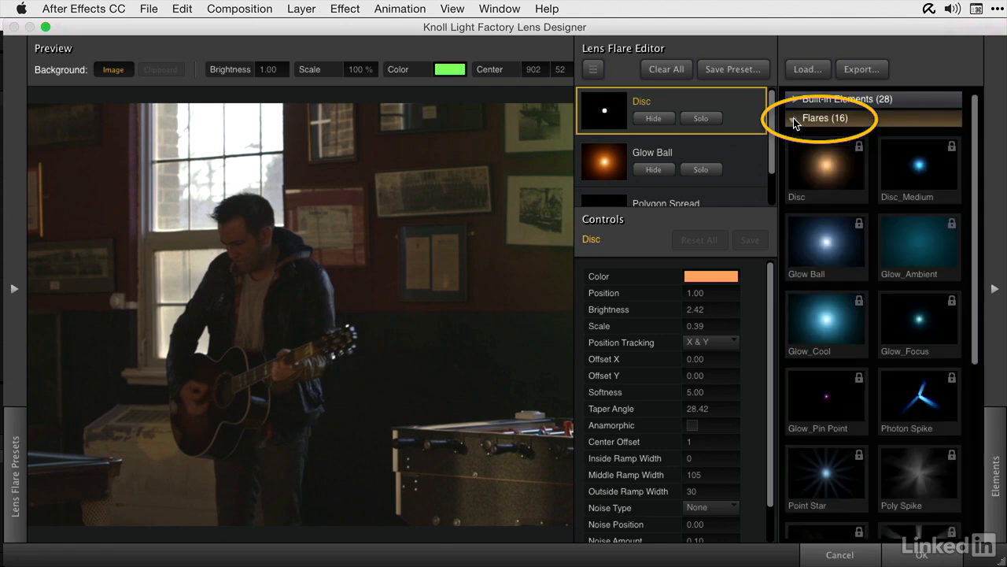
left_click(843, 181)
double_click(844, 180)
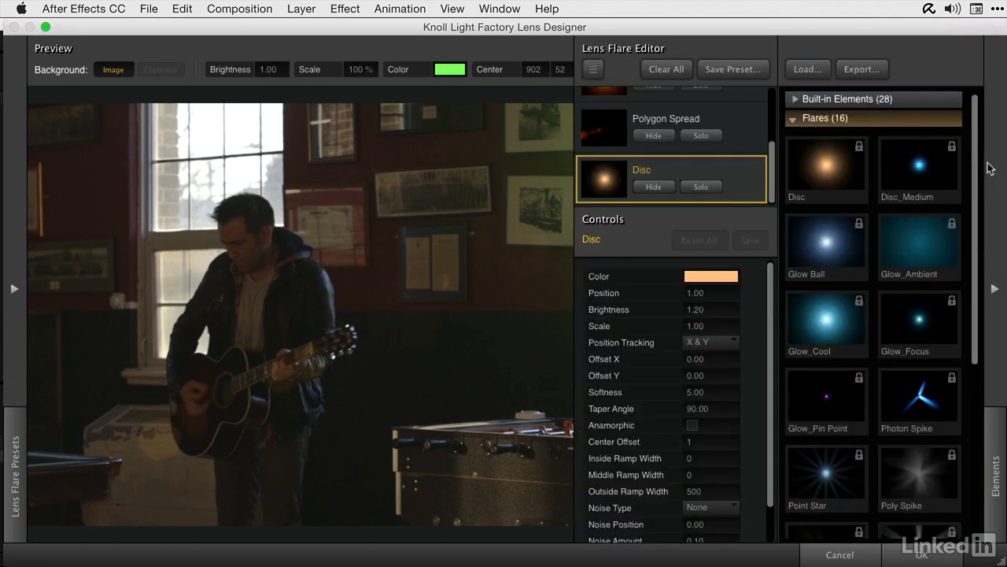
mouse_move(975, 160)
left_mouse_down()
mouse_move(956, 79)
mouse_move(962, 186)
mouse_move(945, 82)
left_mouse_up()
- Set the Glow Ball element's Ring Brightness to 1.53 and apply the customised flare to the clip
left_click(816, 147)
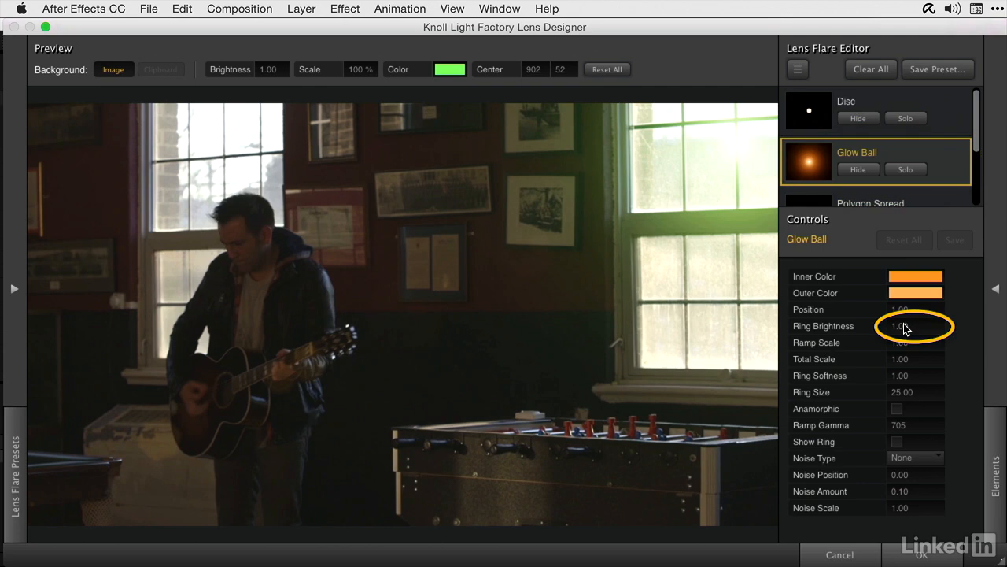
left_click_drag(903, 323, 911, 326)
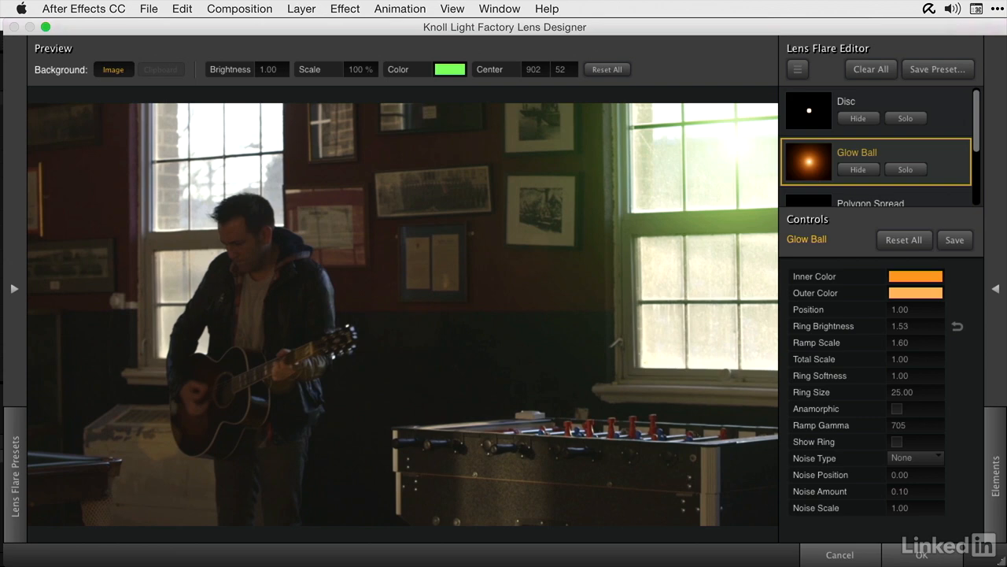
left_click_drag(894, 355, 896, 355)
left_click(921, 555)
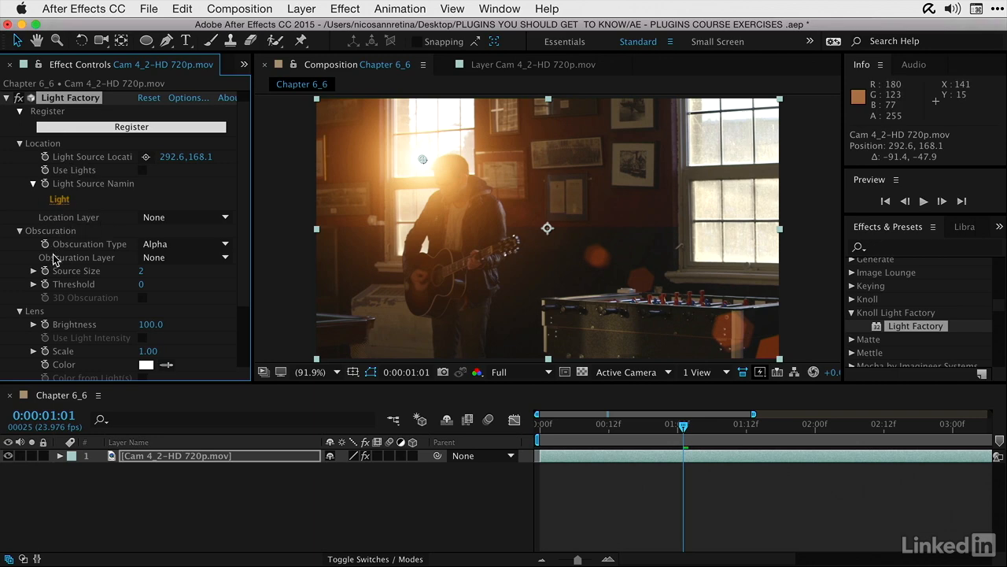
- Set the Light Factory effect's Looping Behavior to Flicker
scroll(53, 258, "down", 3)
scroll(52, 254, "down", 2)
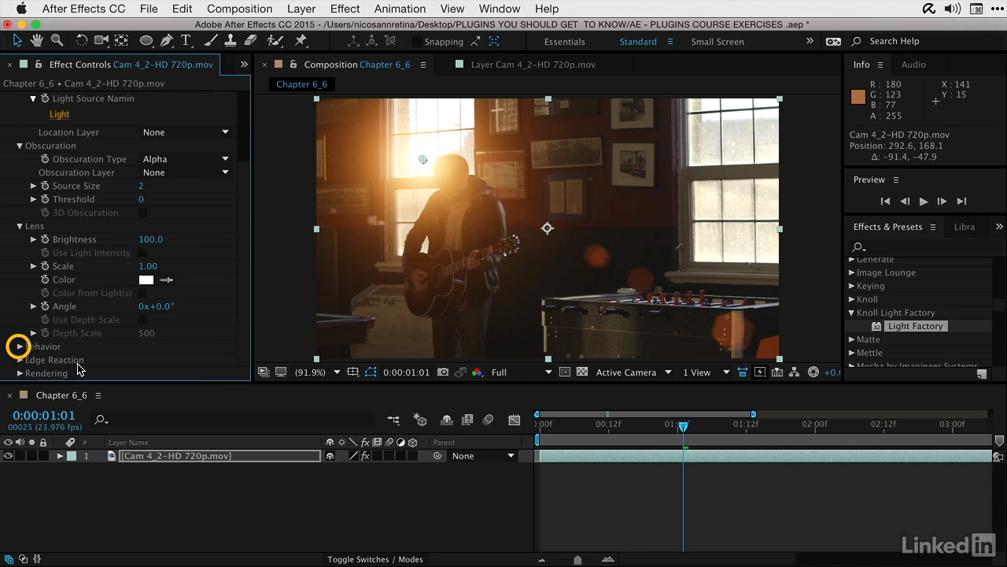
left_click(20, 346)
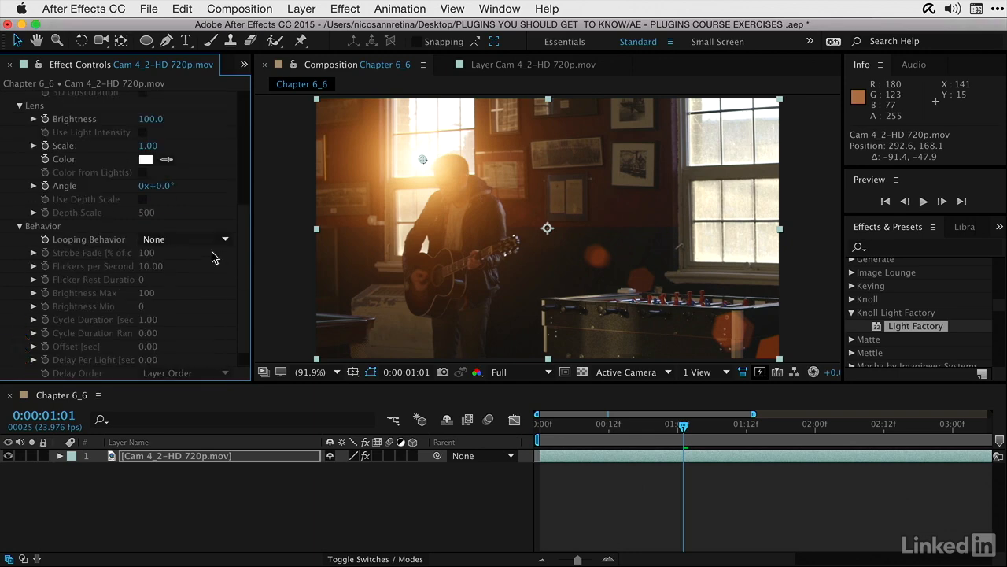
left_click(200, 240)
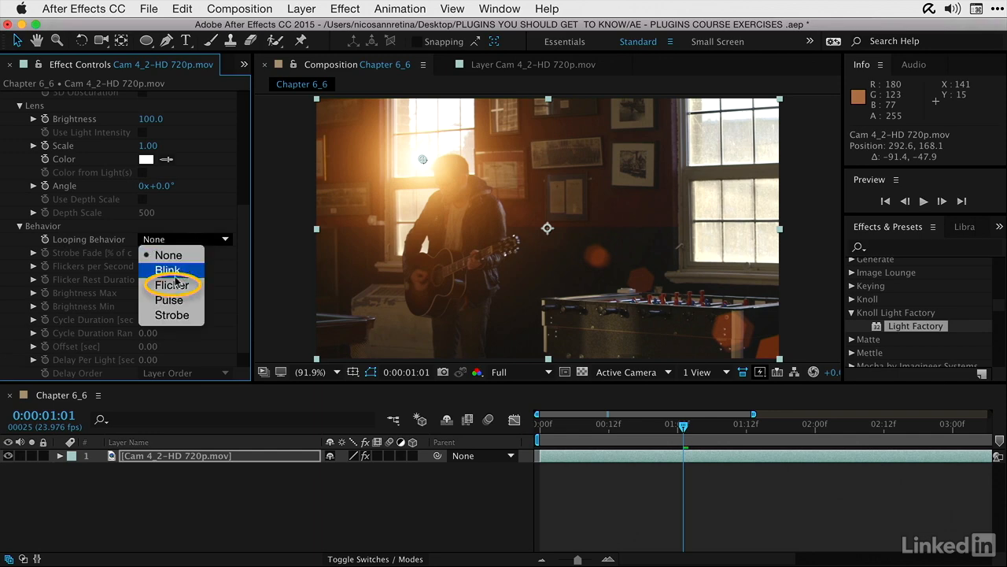
left_click(175, 283)
- Set Flickers per Second to 20 and Flicker Rest Duration to 10, and collapse the Behavior settings
left_click(154, 268)
type("20")
key("Return")
left_click(141, 281)
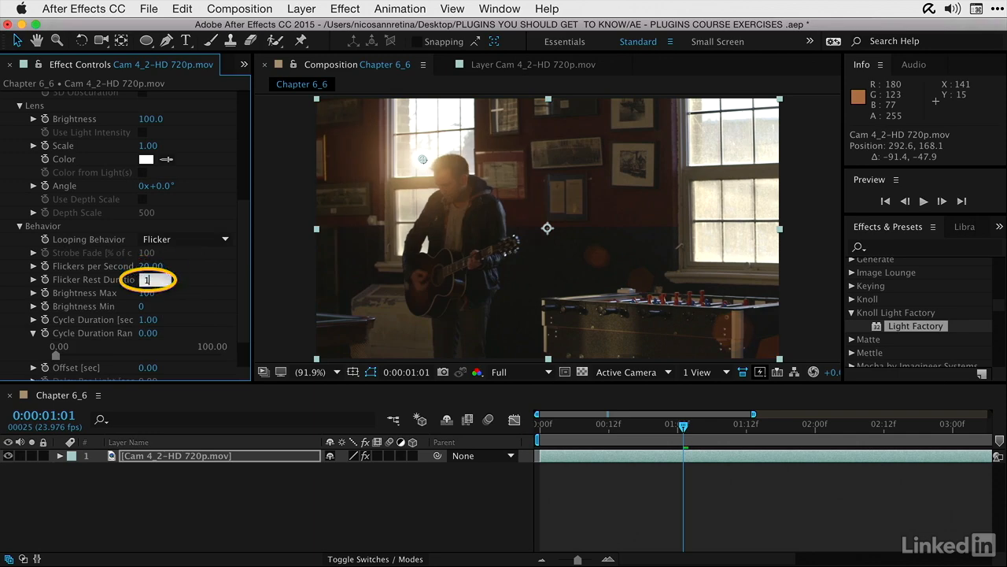
type("10")
left_click_drag(683, 425, 683, 402)
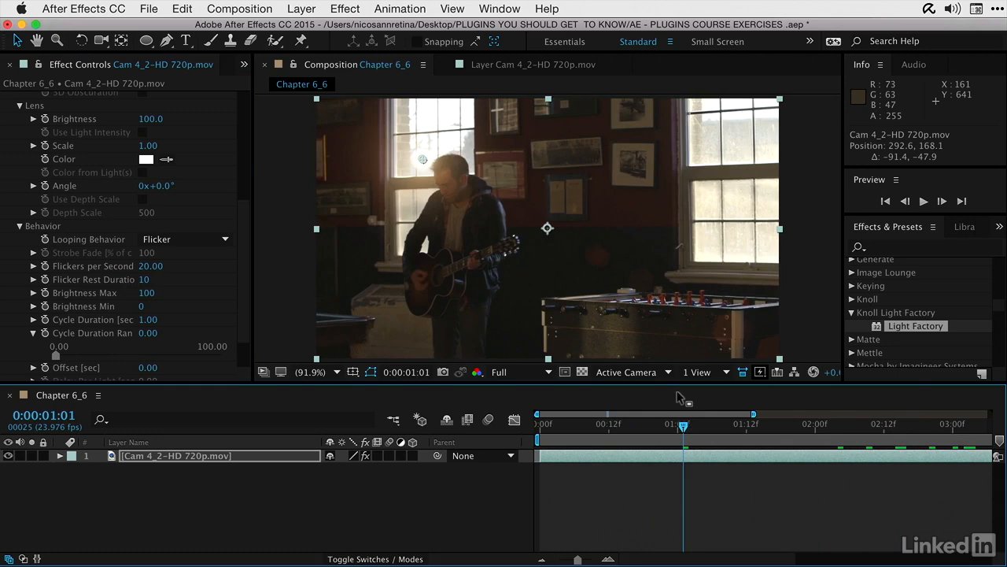
left_click(20, 226)
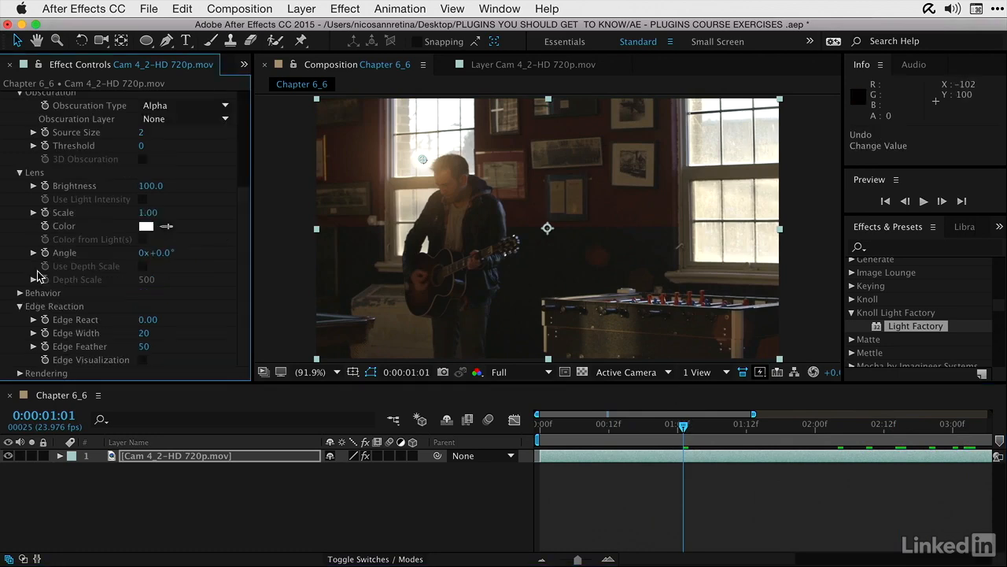